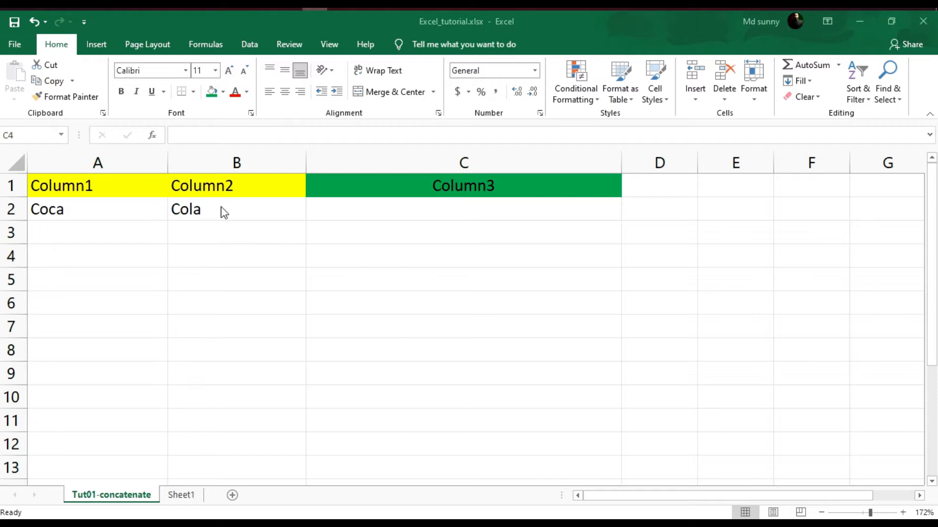
- Enter the formula =A2&B2 in cell C2 to join the Column1 and Column2 text, and check it
{"action": "left_click", "coordinate": [350, 207]}
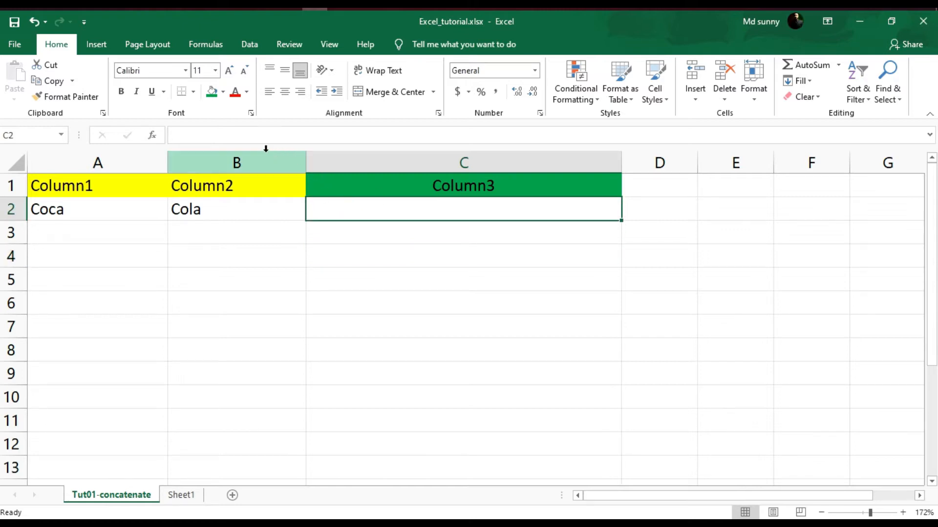
{"action": "left_click", "coordinate": [254, 136]}
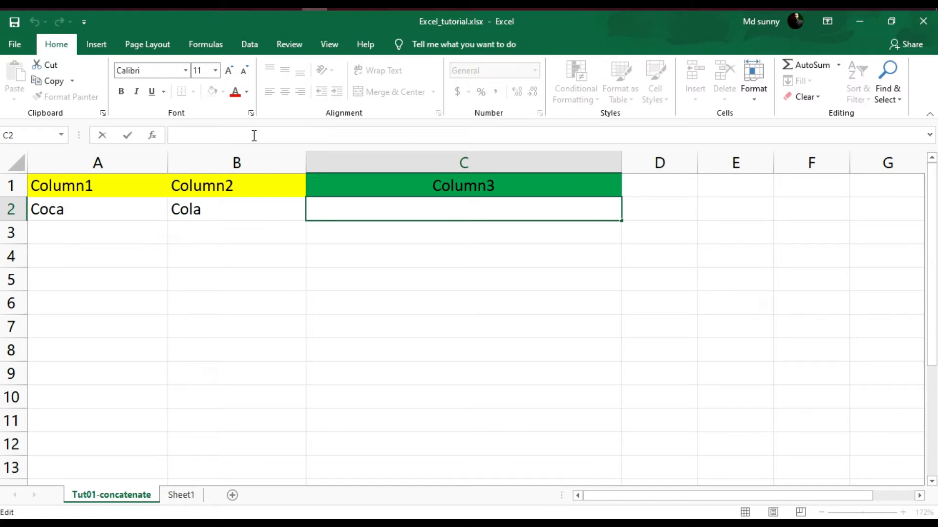
{"action": "type", "text": "="}
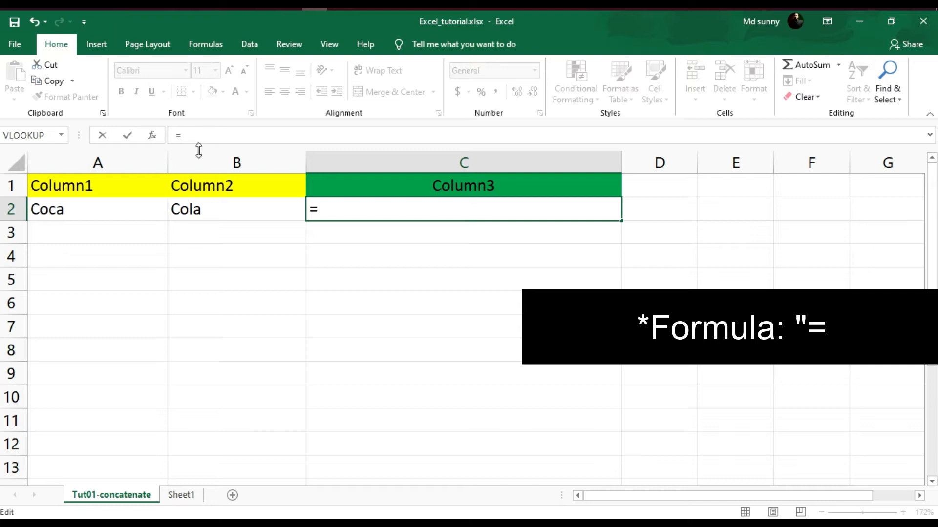
{"action": "left_click", "coordinate": [122, 207]}
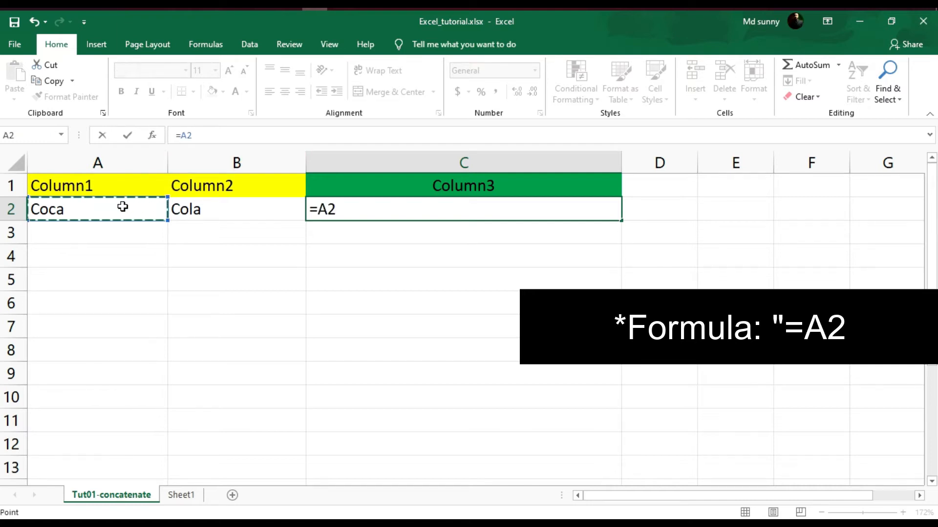
{"action": "type", "text": "&"}
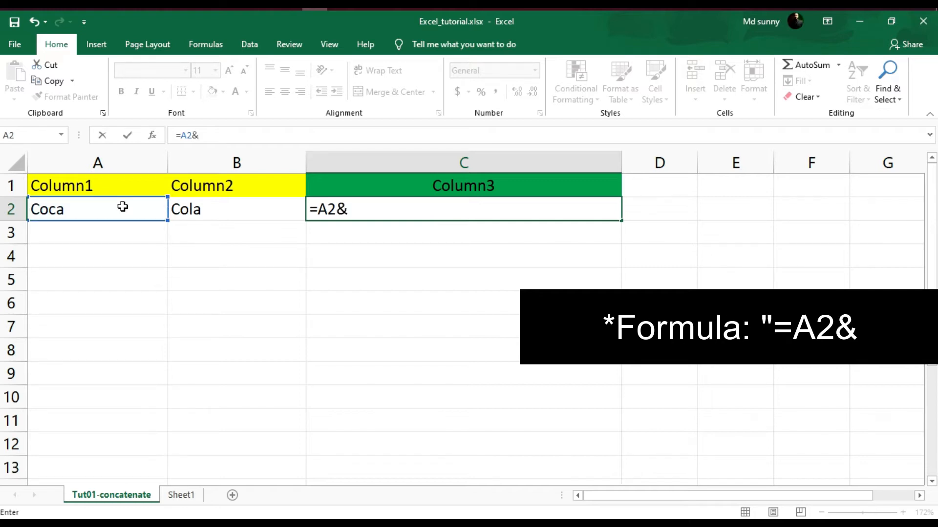
{"action": "left_click", "coordinate": [229, 210]}
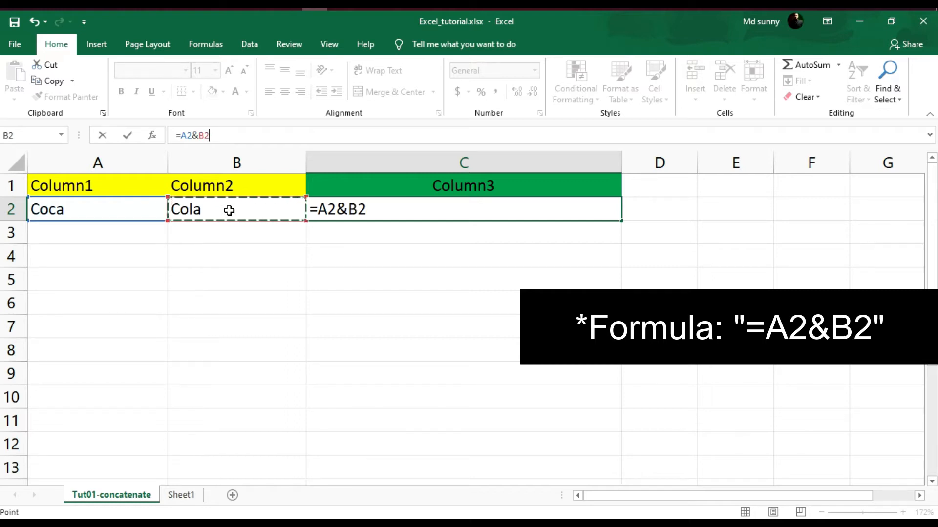
{"action": "key", "text": "Return"}
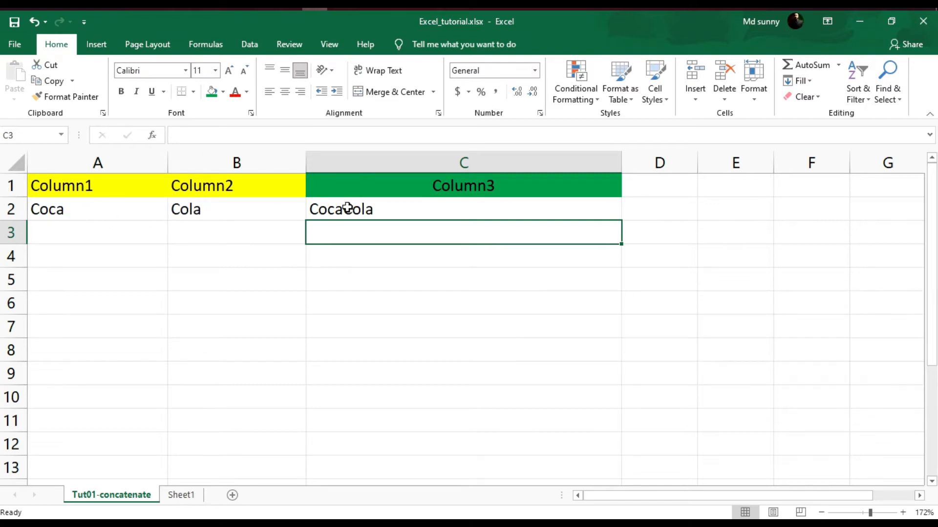
{"action": "left_click", "coordinate": [365, 210]}
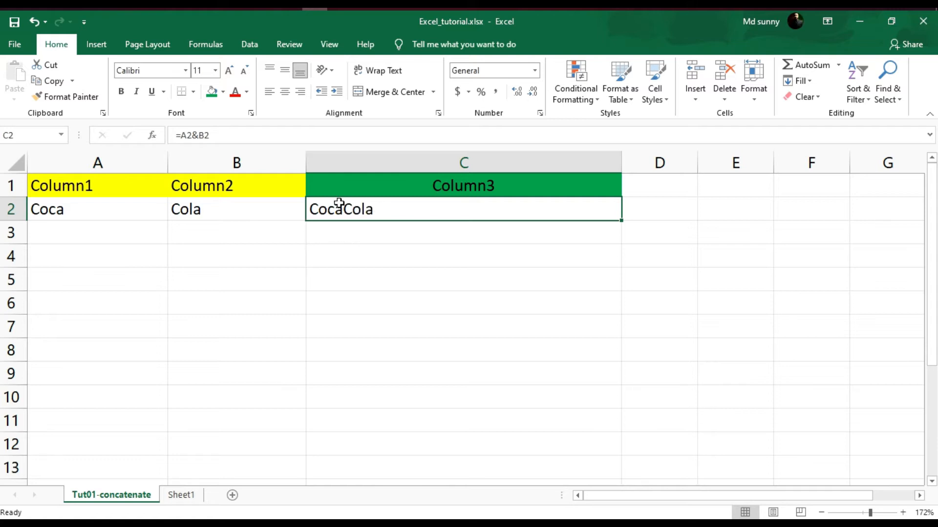
{"action": "left_click", "coordinate": [217, 135]}
{"action": "left_click", "coordinate": [377, 227]}
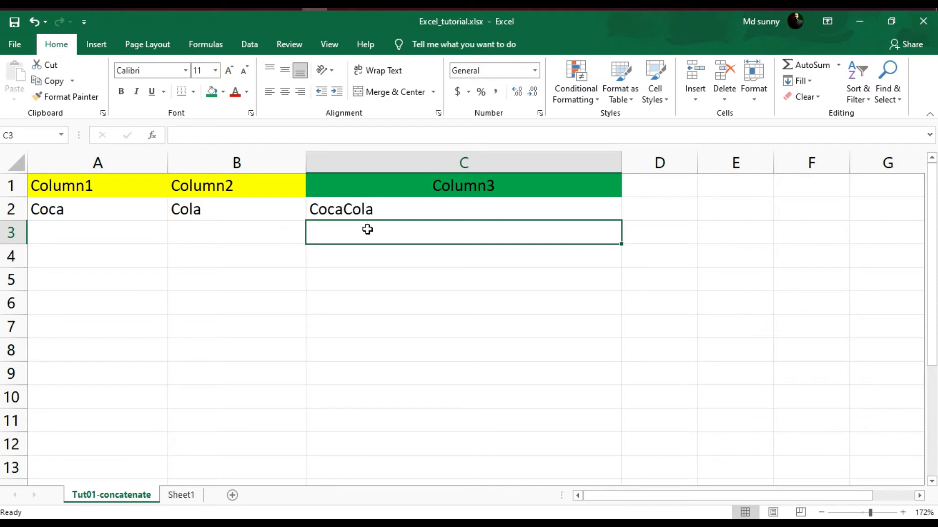
- On Sheet1, enter the formula =A2&B2 in cell C2 to join the prefix and the number
{"action": "left_click", "coordinate": [182, 496]}
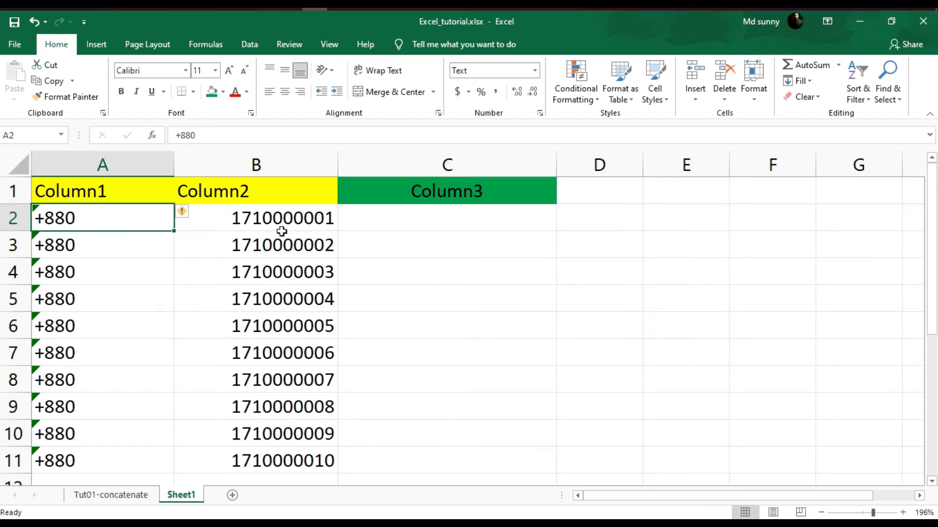
{"action": "left_click", "coordinate": [371, 222]}
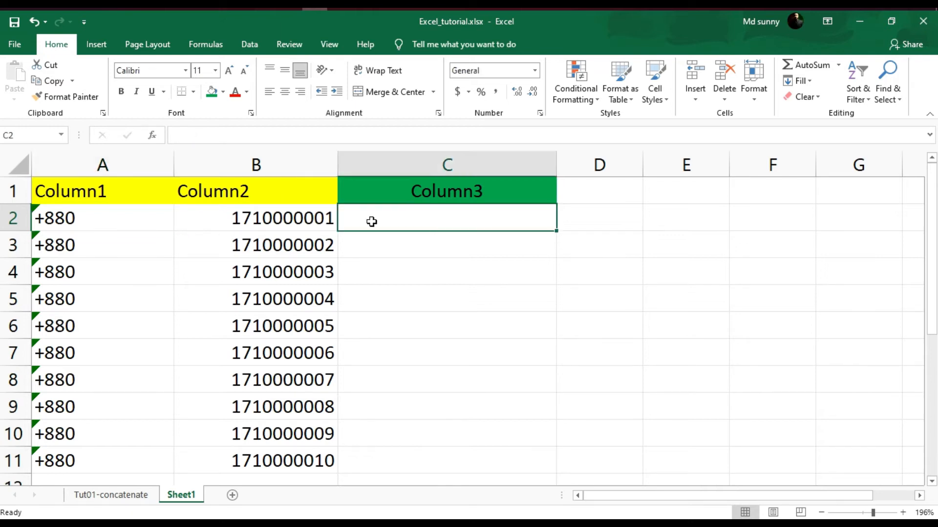
{"action": "type", "text": "="}
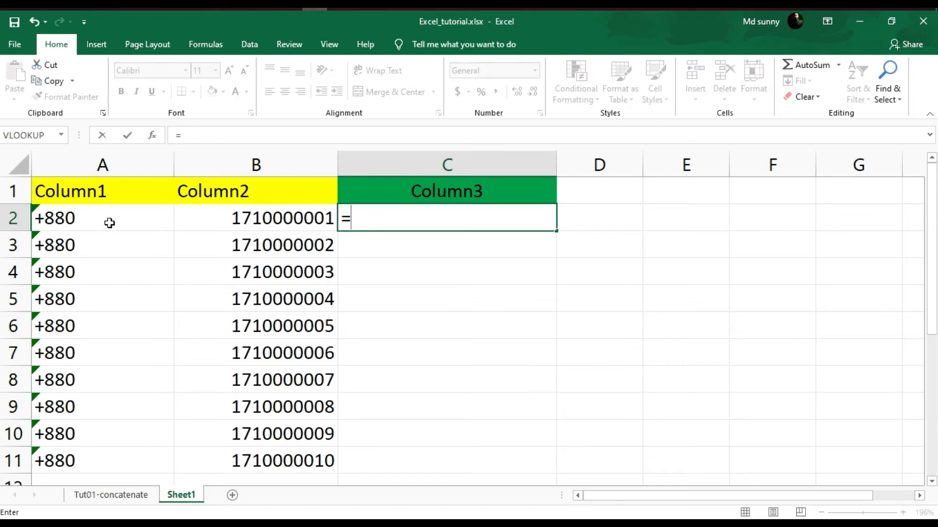
{"action": "left_click", "coordinate": [108, 222]}
{"action": "type", "text": "&"}
{"action": "left_click", "coordinate": [226, 220]}
{"action": "key", "text": "Return"}
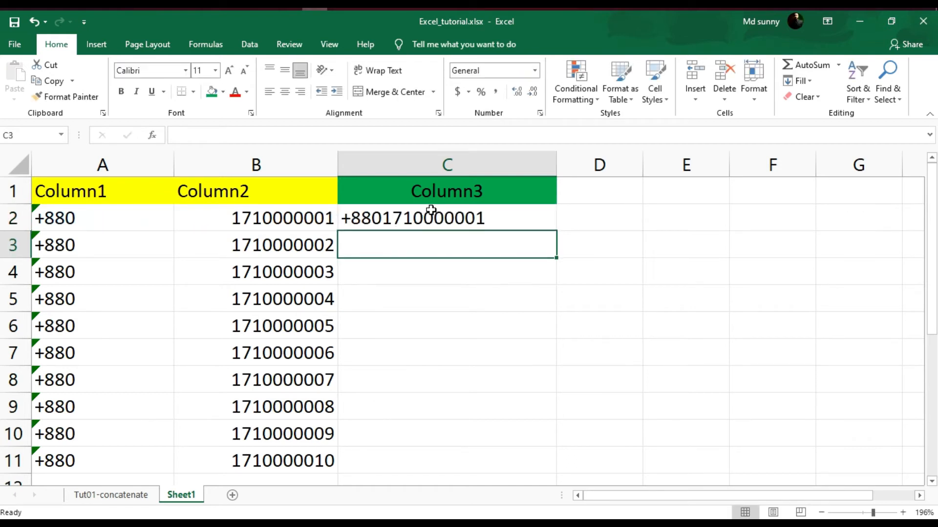
- Fill the C2 formula down through C11 and check the formulas in the filled cells
{"action": "left_click", "coordinate": [449, 216]}
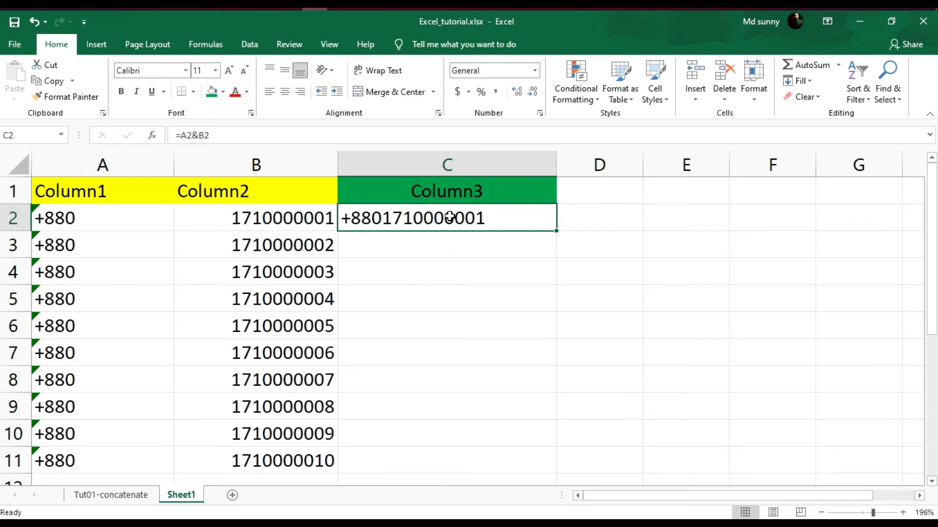
{"action": "double_click", "coordinate": [557, 229]}
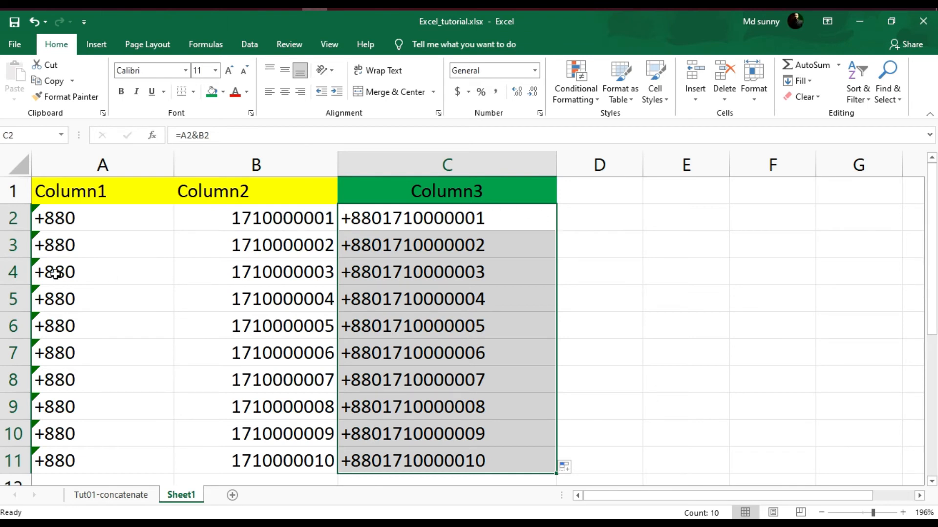
{"action": "left_click", "coordinate": [428, 331]}
{"action": "left_click", "coordinate": [384, 219]}
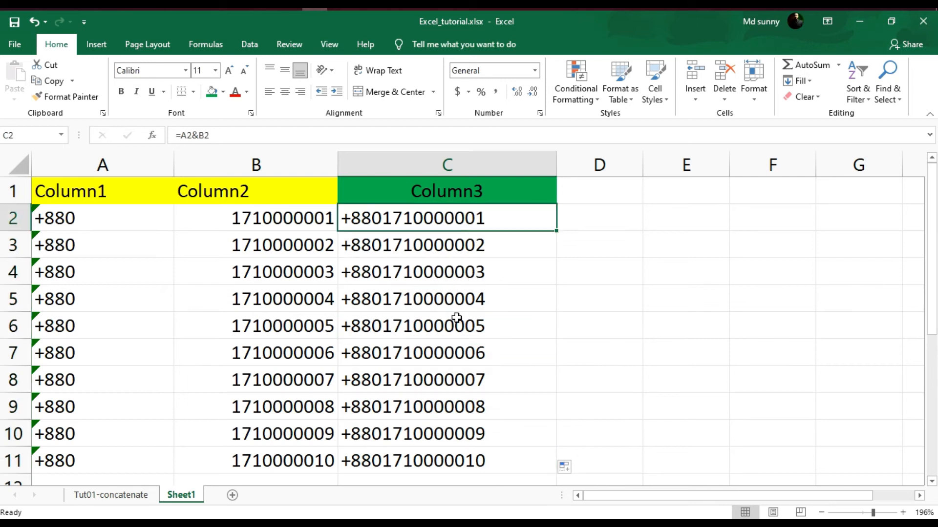
{"action": "left_click", "coordinate": [421, 271]}
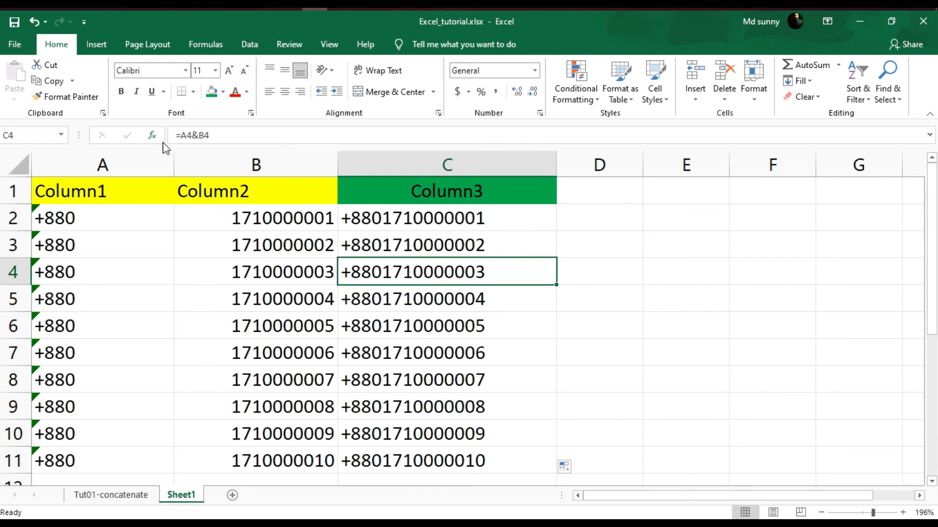
- Copy C2:C11 and paste it into column D starting at D2 as values only
{"action": "left_click_drag", "start_coordinate": [406, 211], "coordinate": [408, 459]}
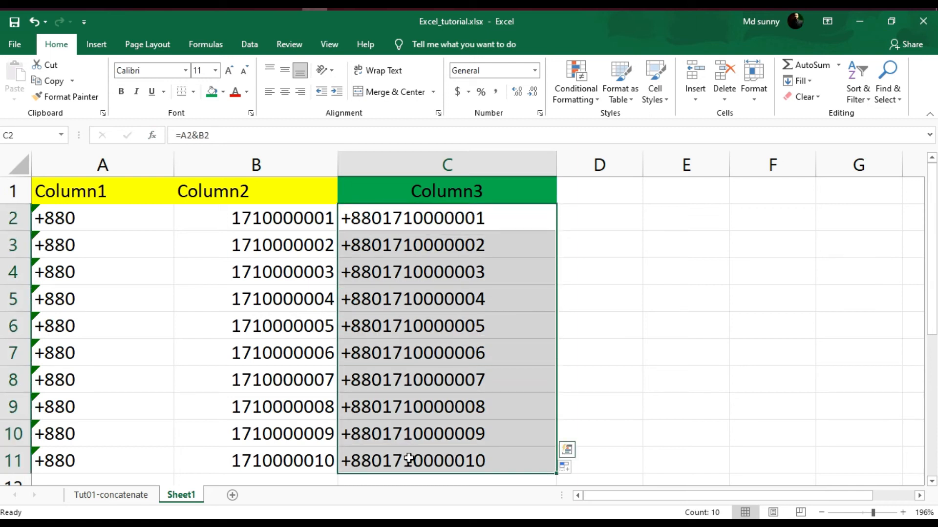
{"action": "key", "text": "ctrl+c"}
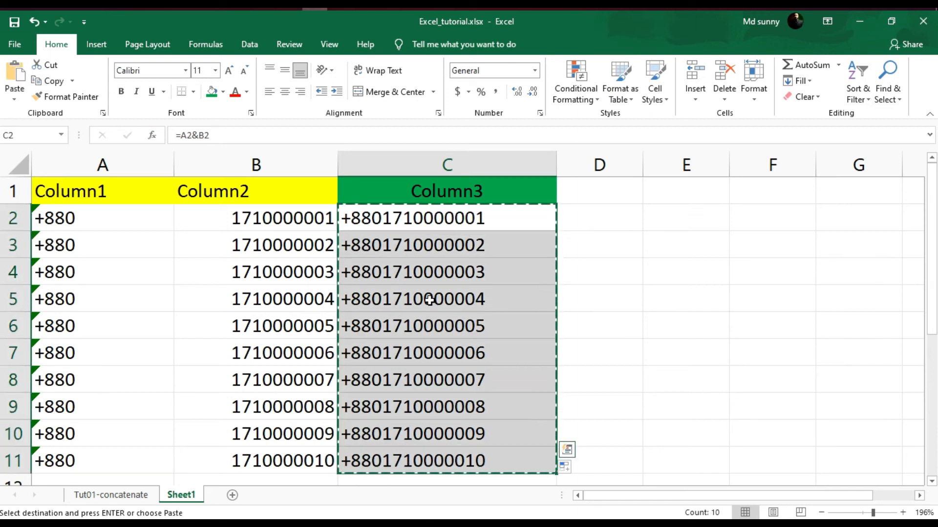
{"action": "left_click", "coordinate": [588, 220]}
{"action": "key", "text": "ctrl+v"}
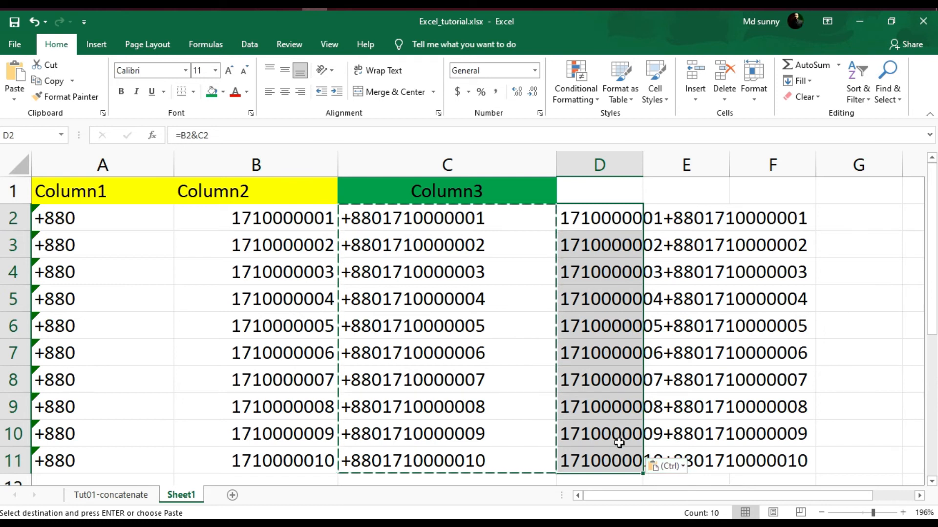
{"action": "left_click", "coordinate": [675, 468]}
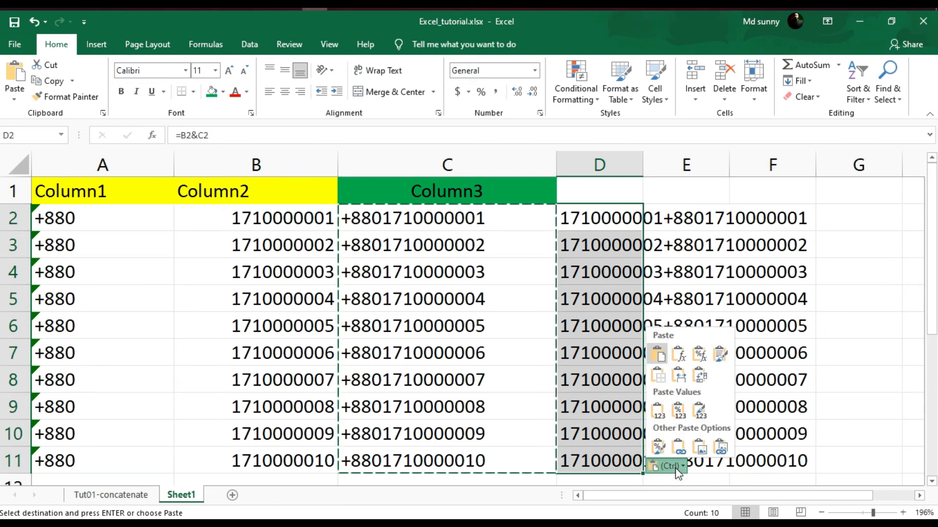
{"action": "left_click", "coordinate": [659, 413]}
- Examine several cells of column D to see whether they hold plain values or formulas
{"action": "key", "text": "Down"}
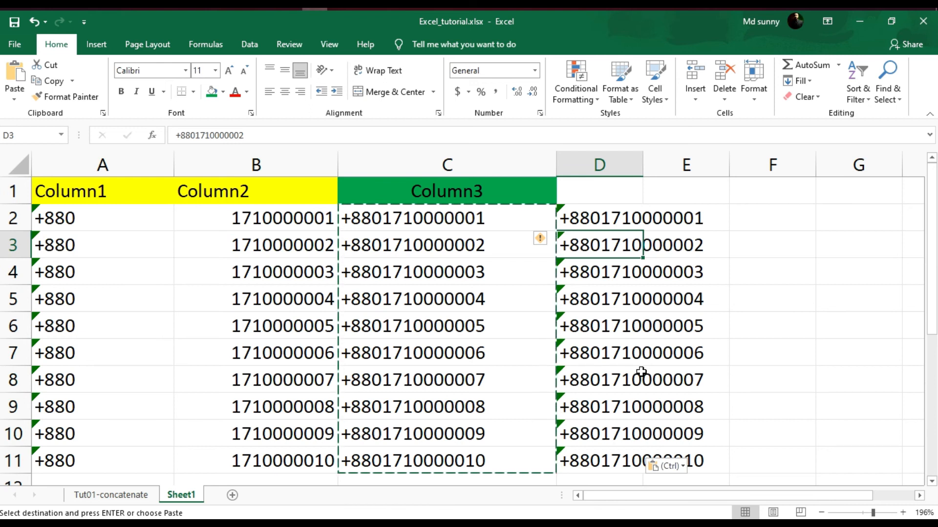
{"action": "left_click", "coordinate": [601, 218]}
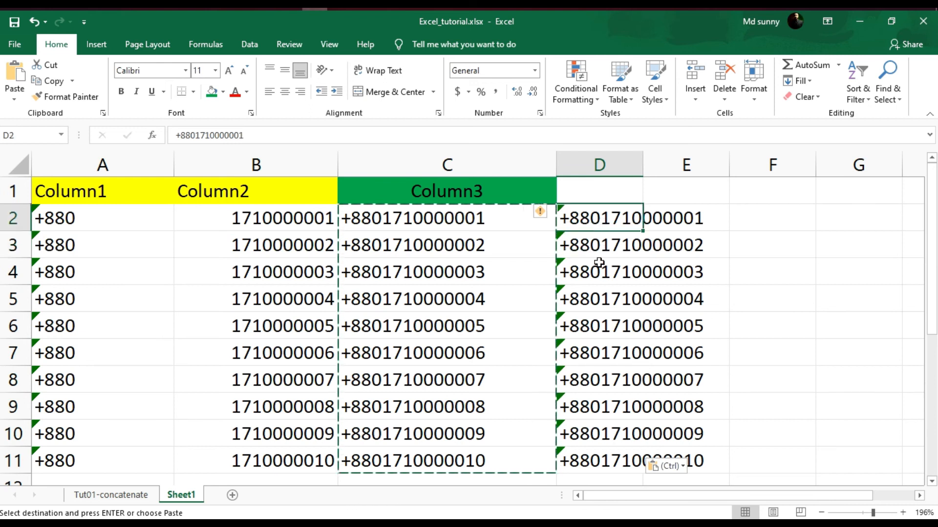
{"action": "left_click", "coordinate": [599, 264]}
{"action": "left_click", "coordinate": [598, 305]}
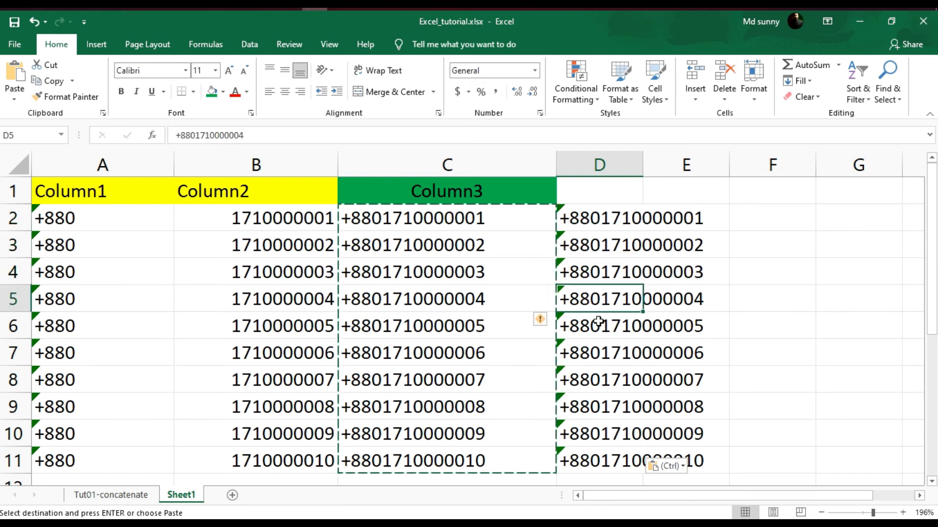
{"action": "left_click", "coordinate": [598, 322]}
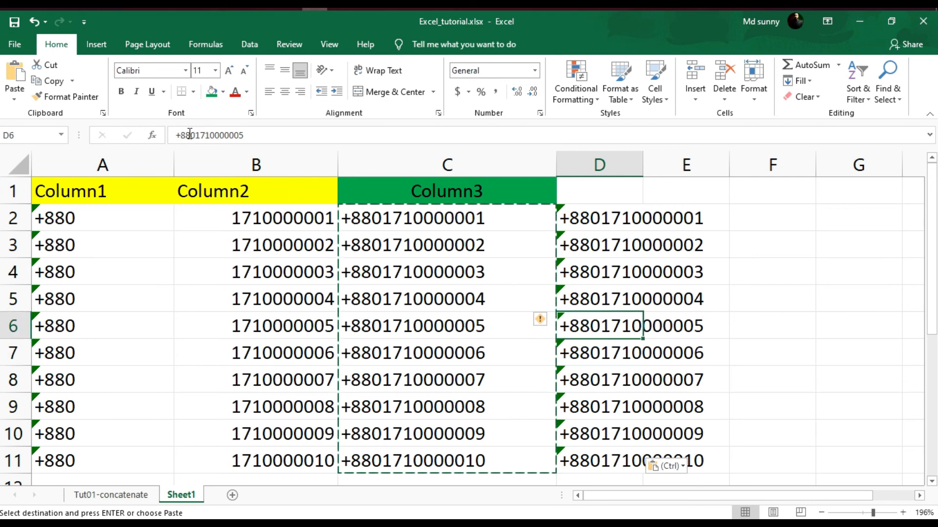
{"action": "left_click", "coordinate": [611, 293]}
{"action": "left_click", "coordinate": [611, 268]}
{"action": "left_click", "coordinate": [597, 245]}
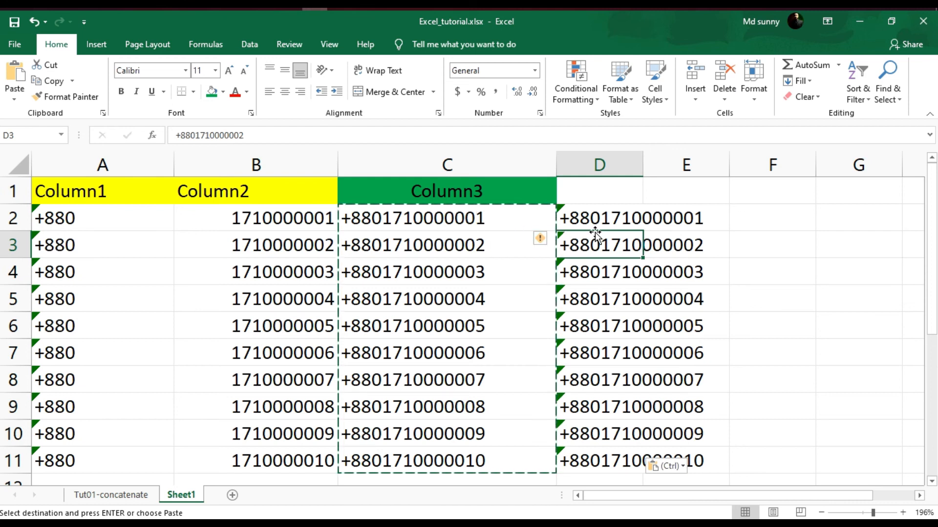
- Move the values in D2:D11 onto C2:C11, replacing the Column3 formulas, and check a few of the cells
{"action": "left_click_drag", "start_coordinate": [593, 214], "coordinate": [569, 454]}
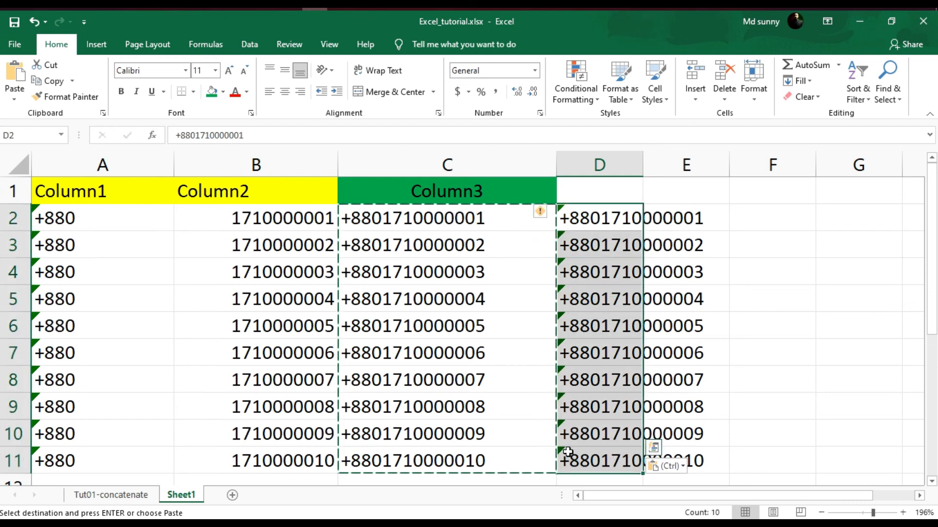
{"action": "key", "text": "ctrl+c"}
{"action": "left_click", "coordinate": [461, 217]}
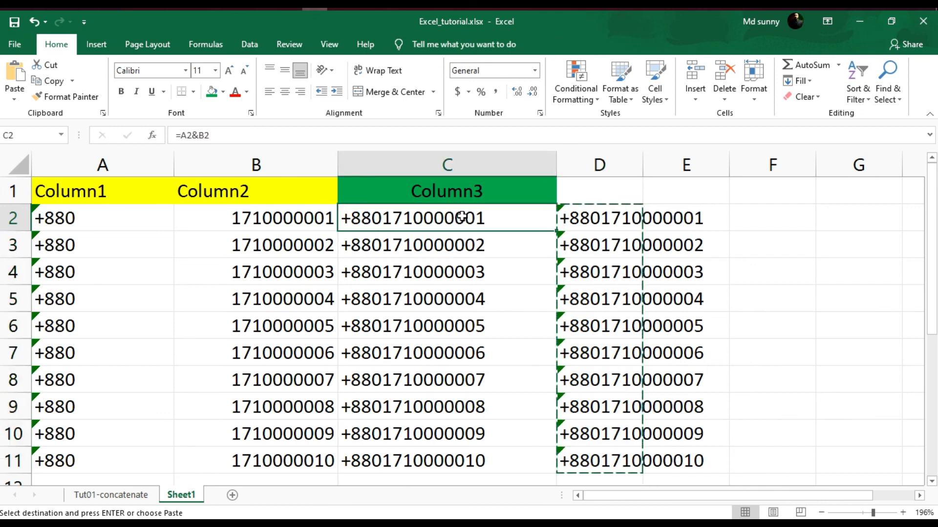
{"action": "key", "text": "ctrl+shift+Down"}
{"action": "key", "text": "ctrl+v"}
{"action": "left_click", "coordinate": [470, 301]}
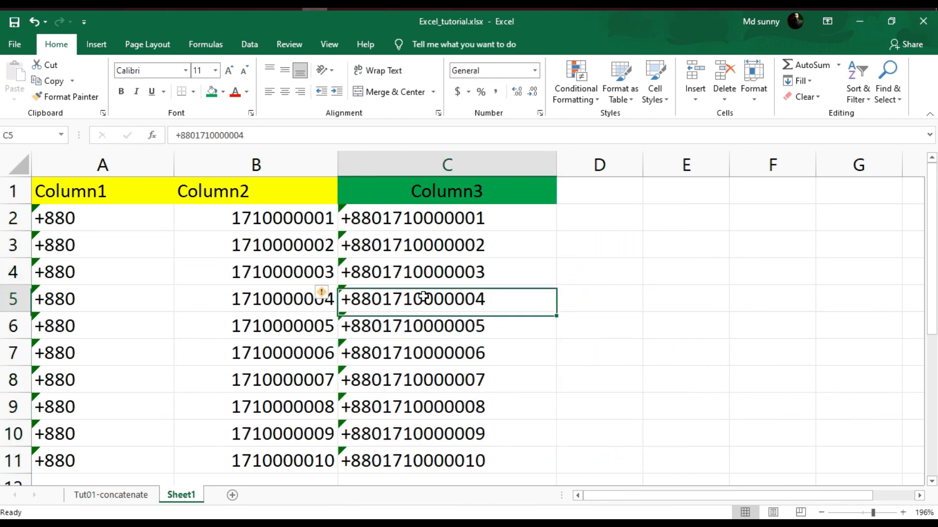
{"action": "left_click", "coordinate": [393, 355]}
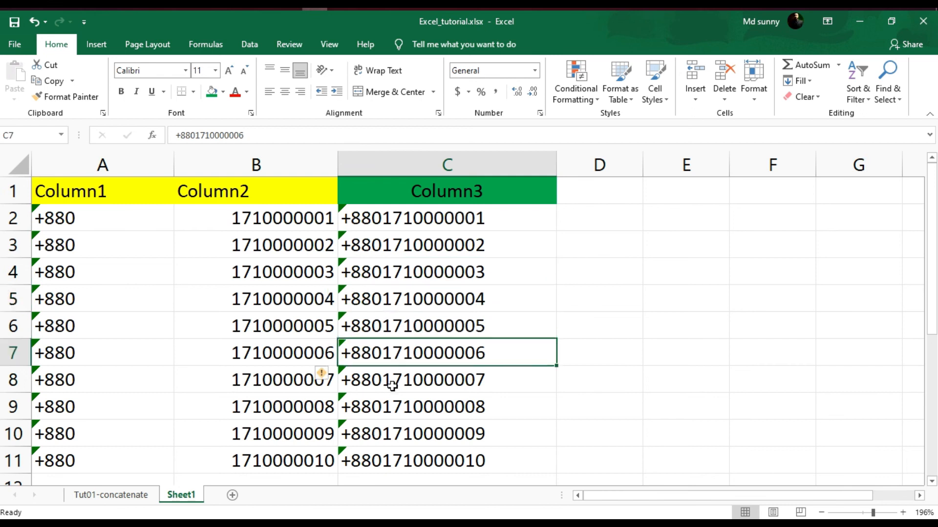